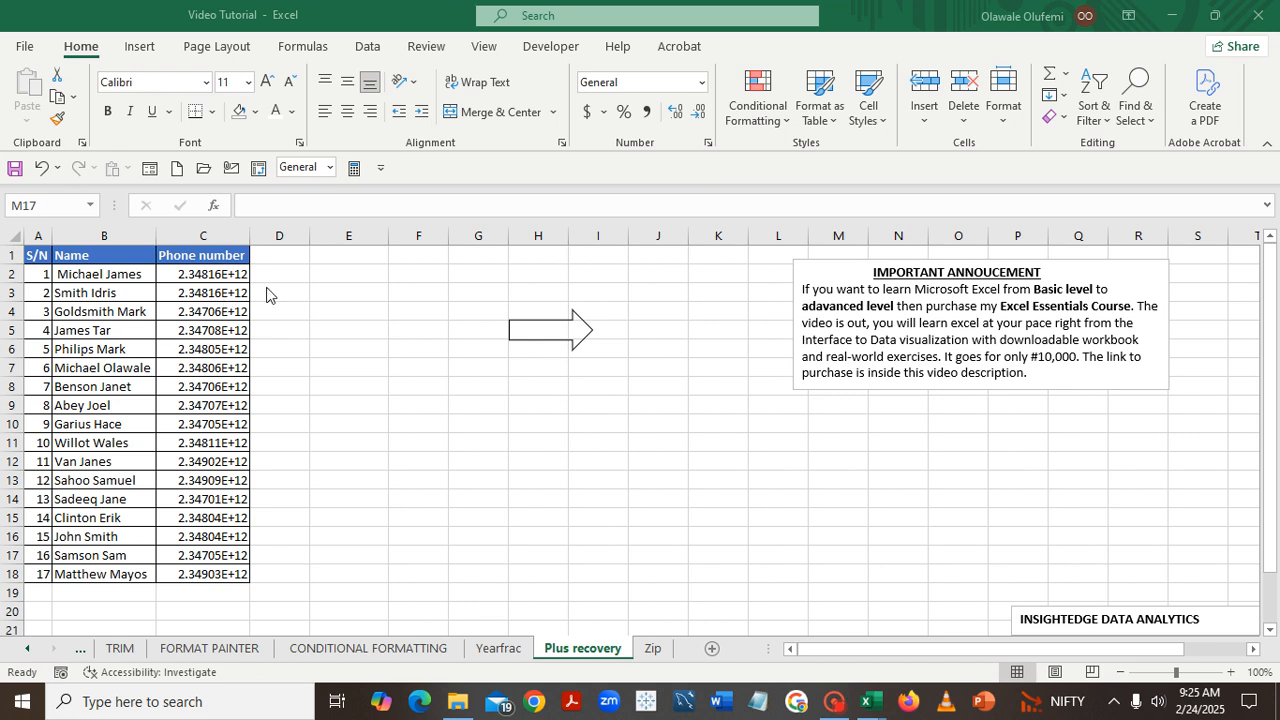
Enter the first contact's phone number with a leading plus sign and country code in cell E2
{"action": "left_click", "coordinate": [321, 273]}
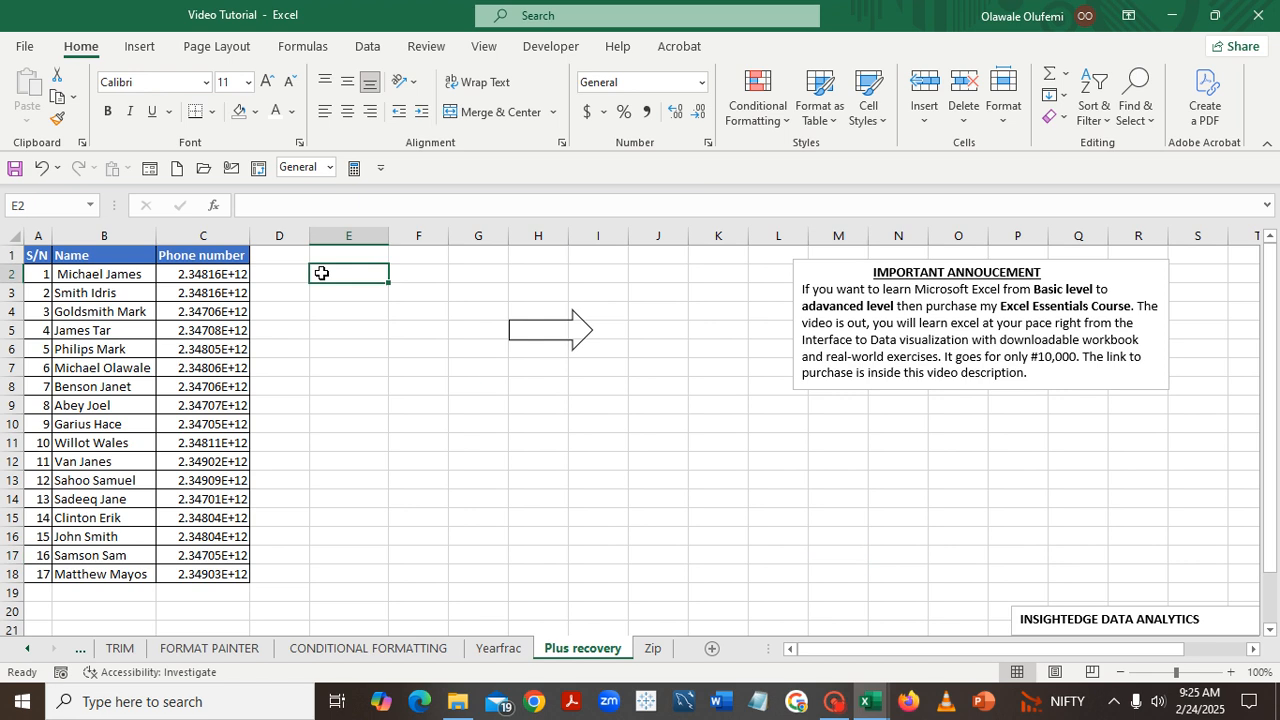
{"action": "key", "text": "shift"}
{"action": "key", "text": "shift"}
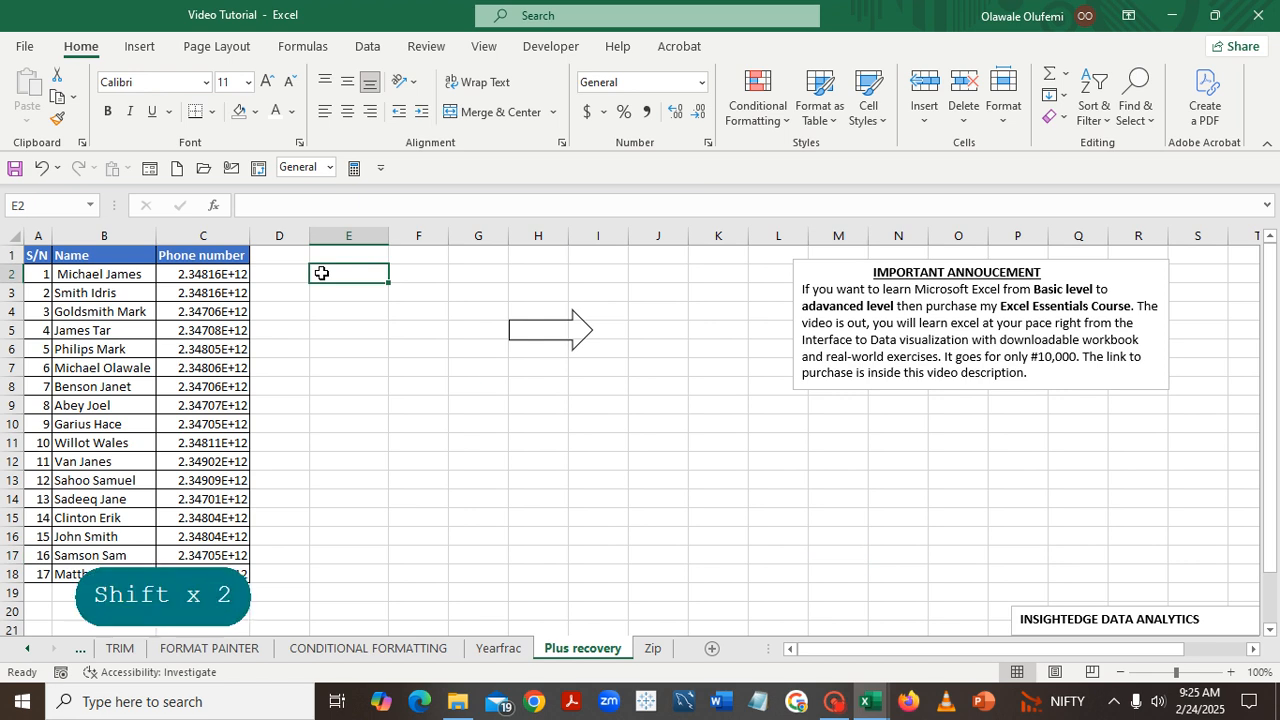
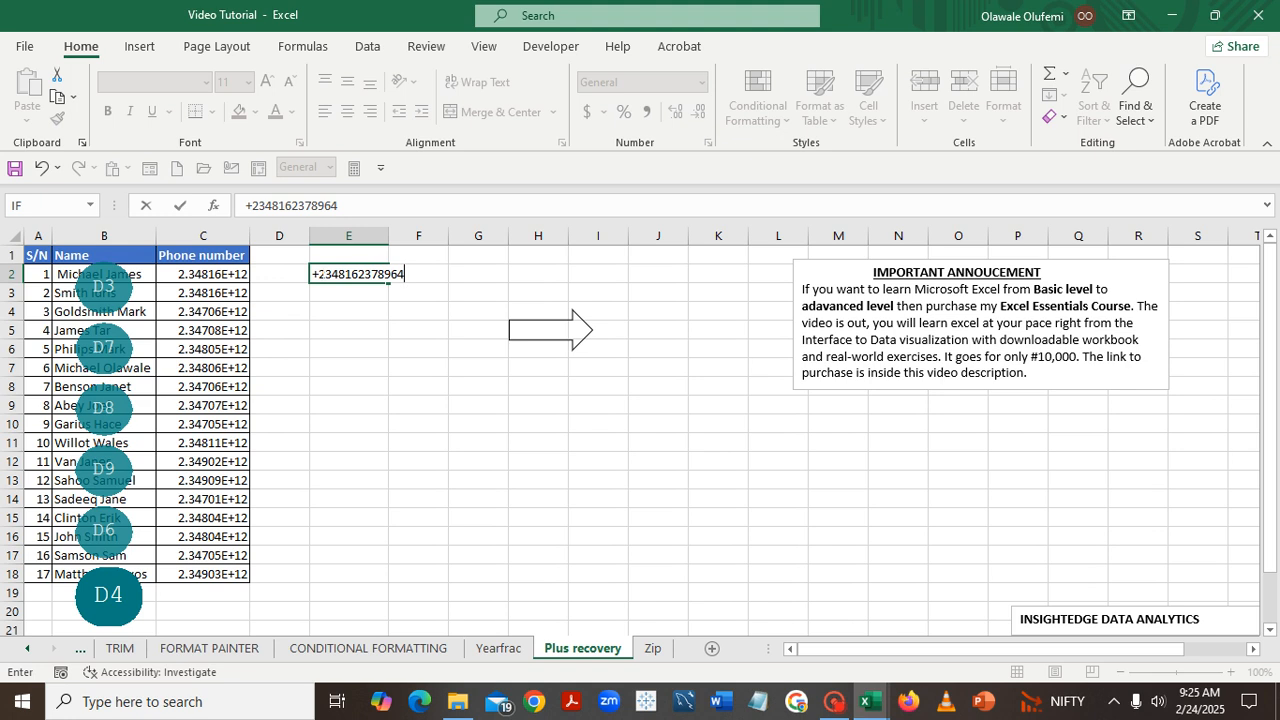
{"action": "key", "text": "Return"}
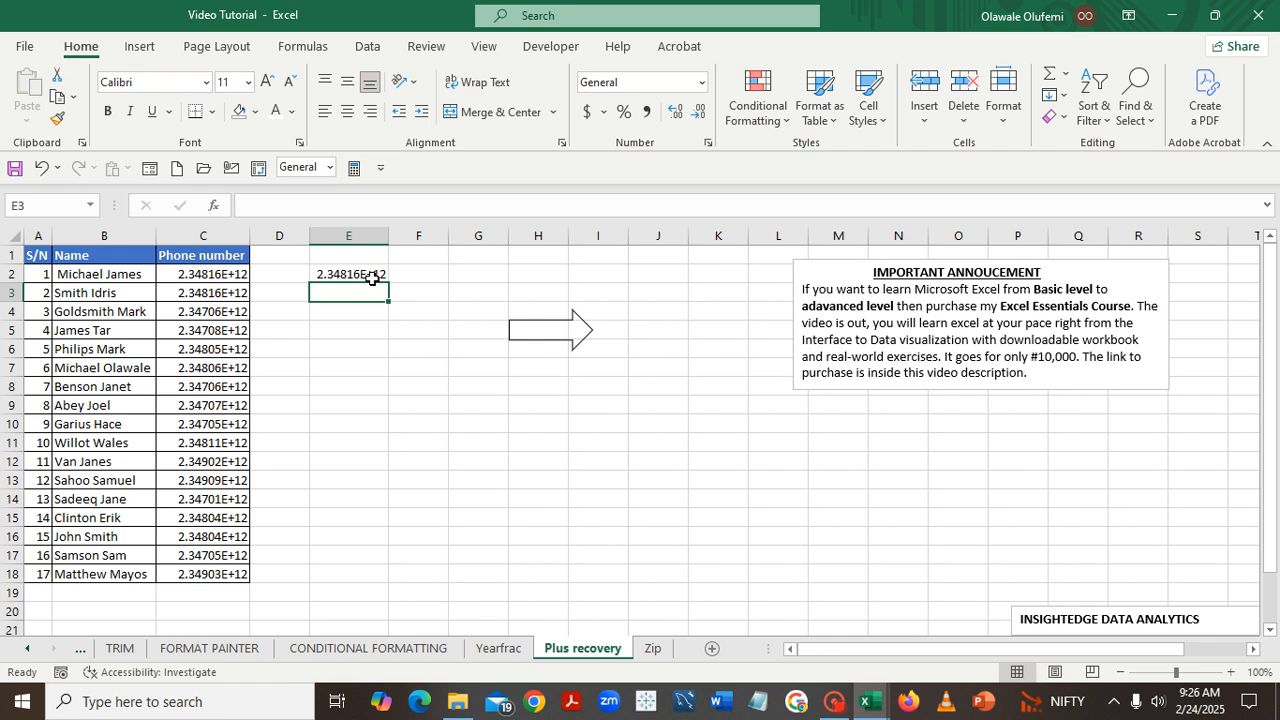
{"action": "left_click", "coordinate": [194, 273]}
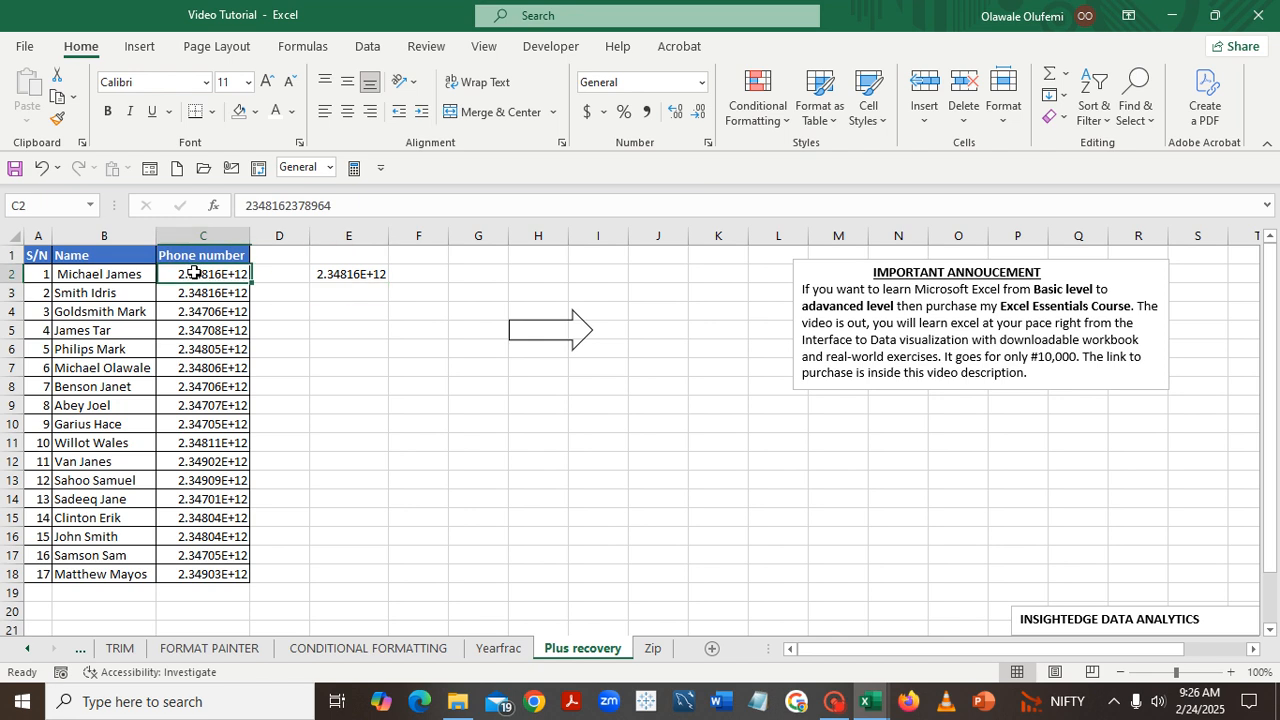
{"action": "left_click_drag", "start_coordinate": [194, 273], "coordinate": [184, 572]}
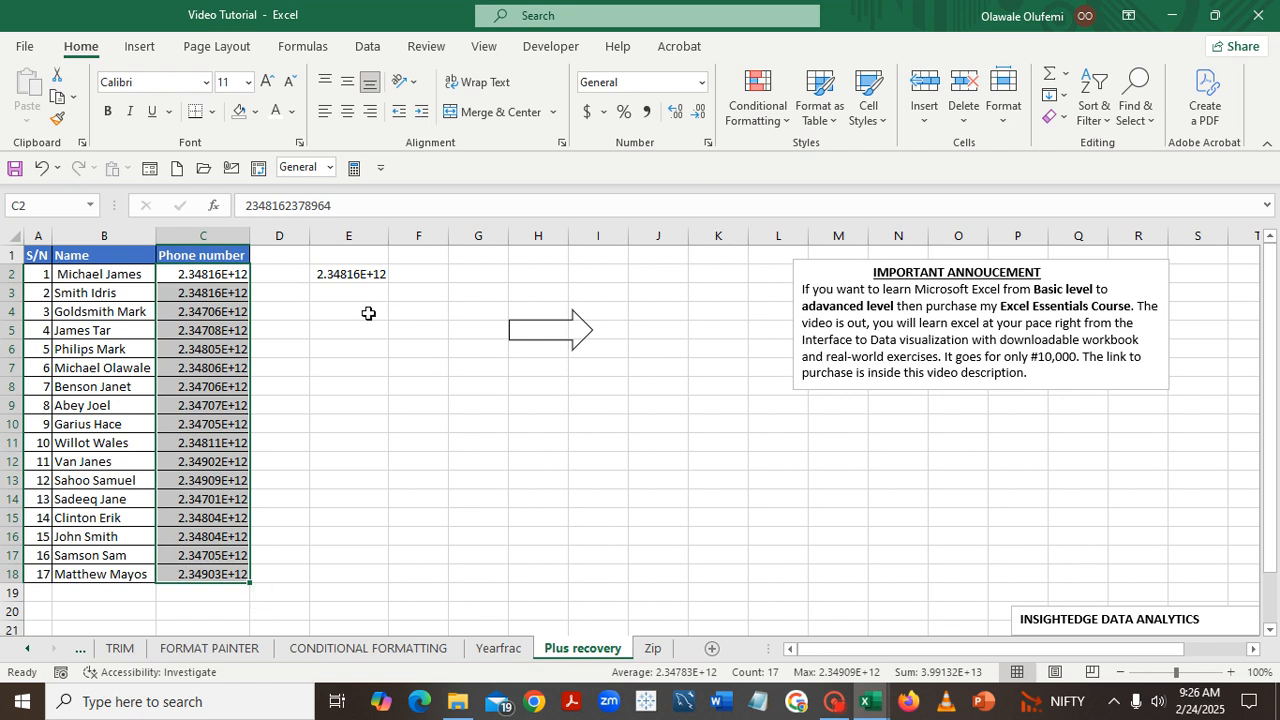
{"action": "left_click", "coordinate": [703, 89]}
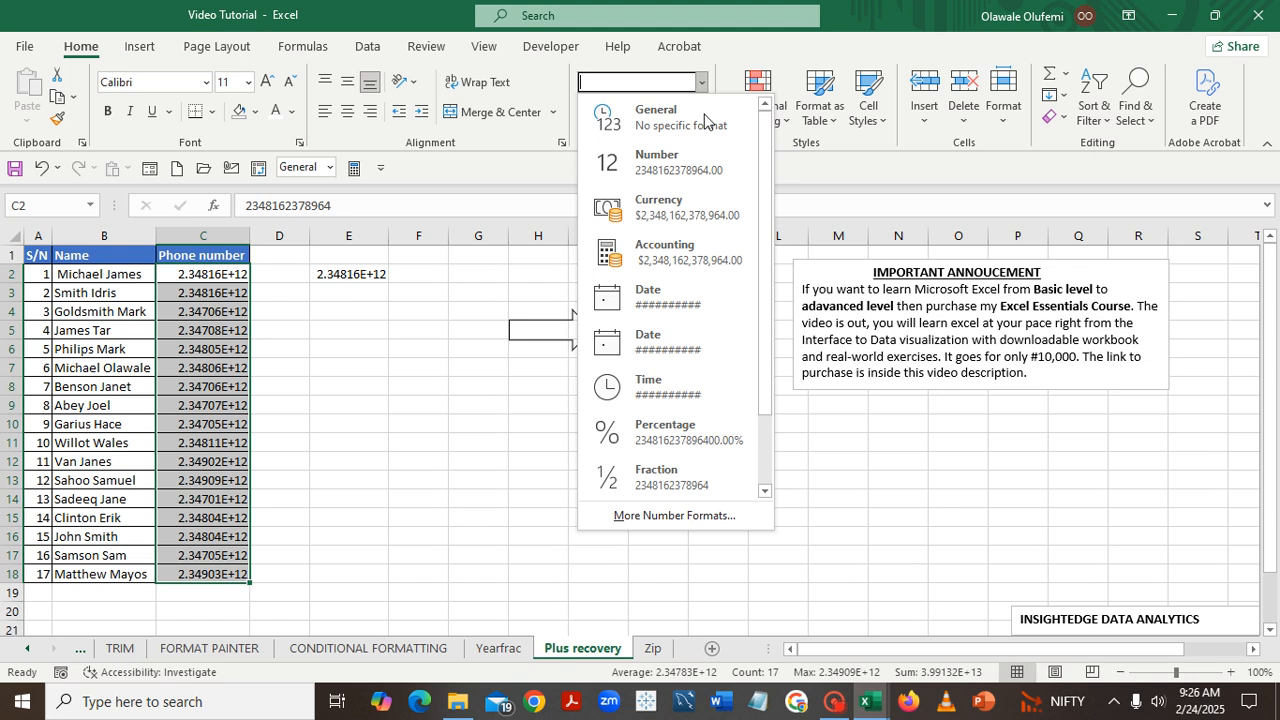
{"action": "left_click", "coordinate": [683, 516]}
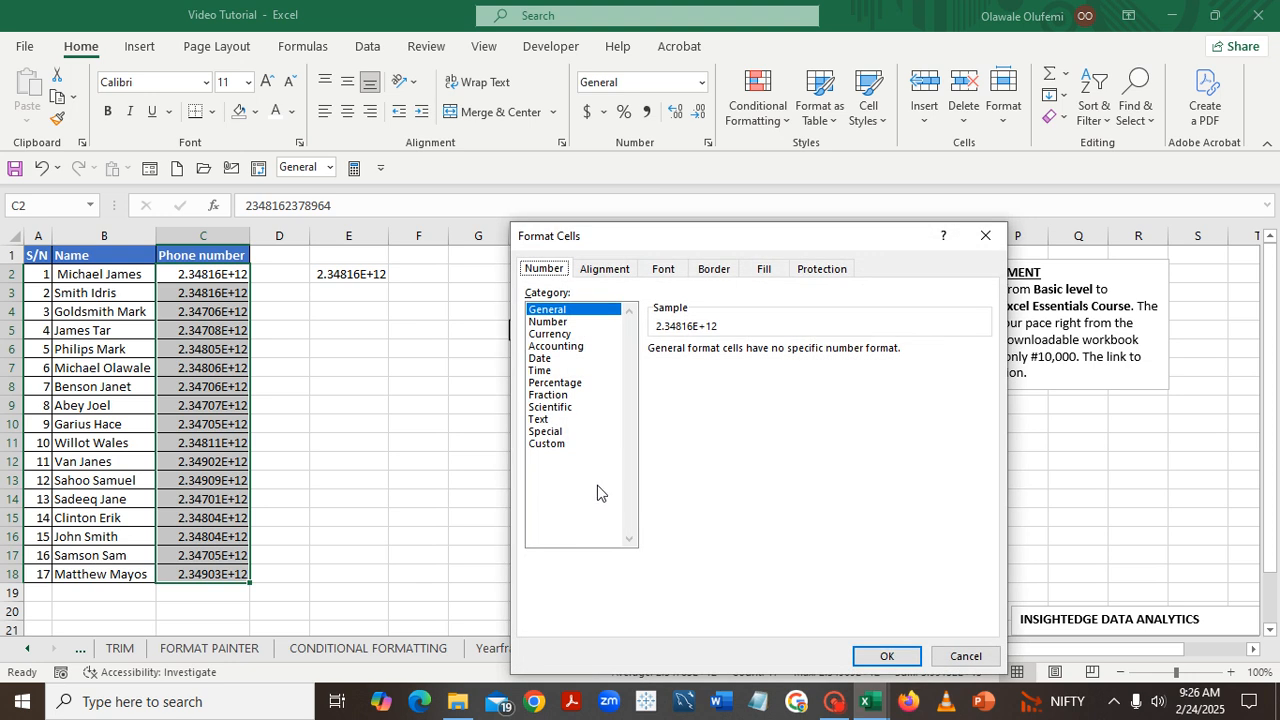
{"action": "left_click", "coordinate": [546, 444]}
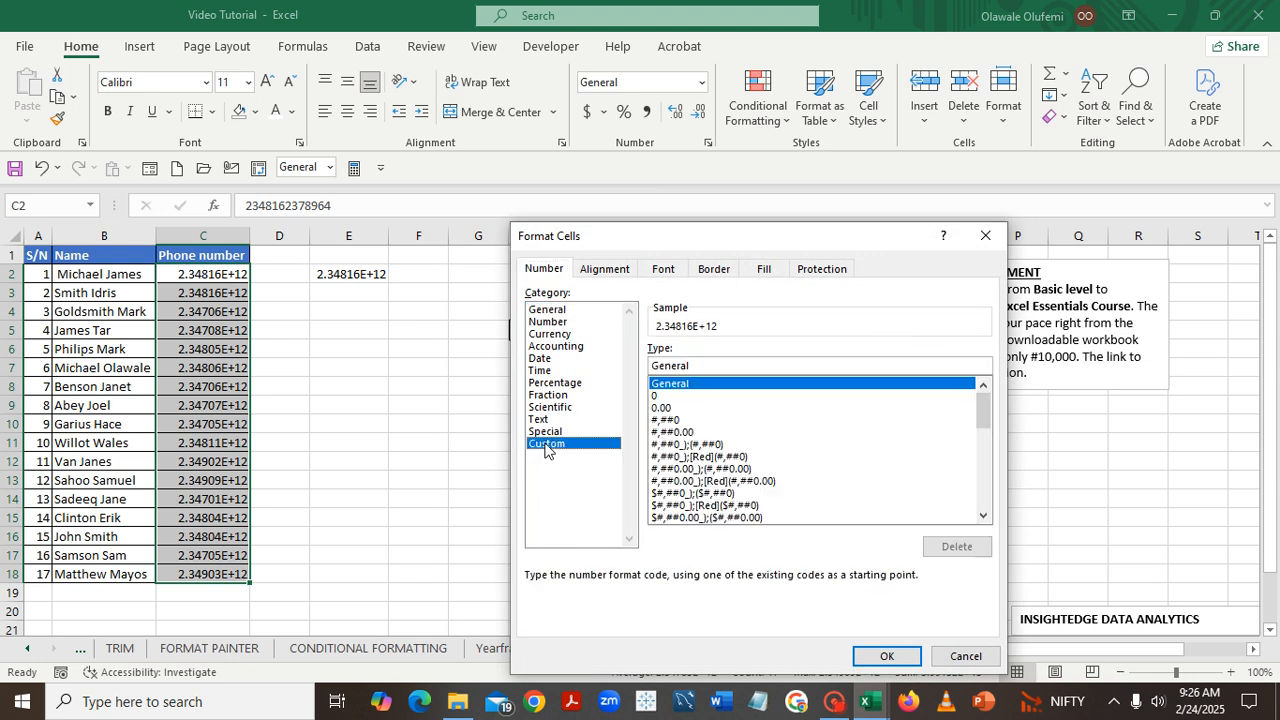
{"action": "left_click", "coordinate": [658, 396]}
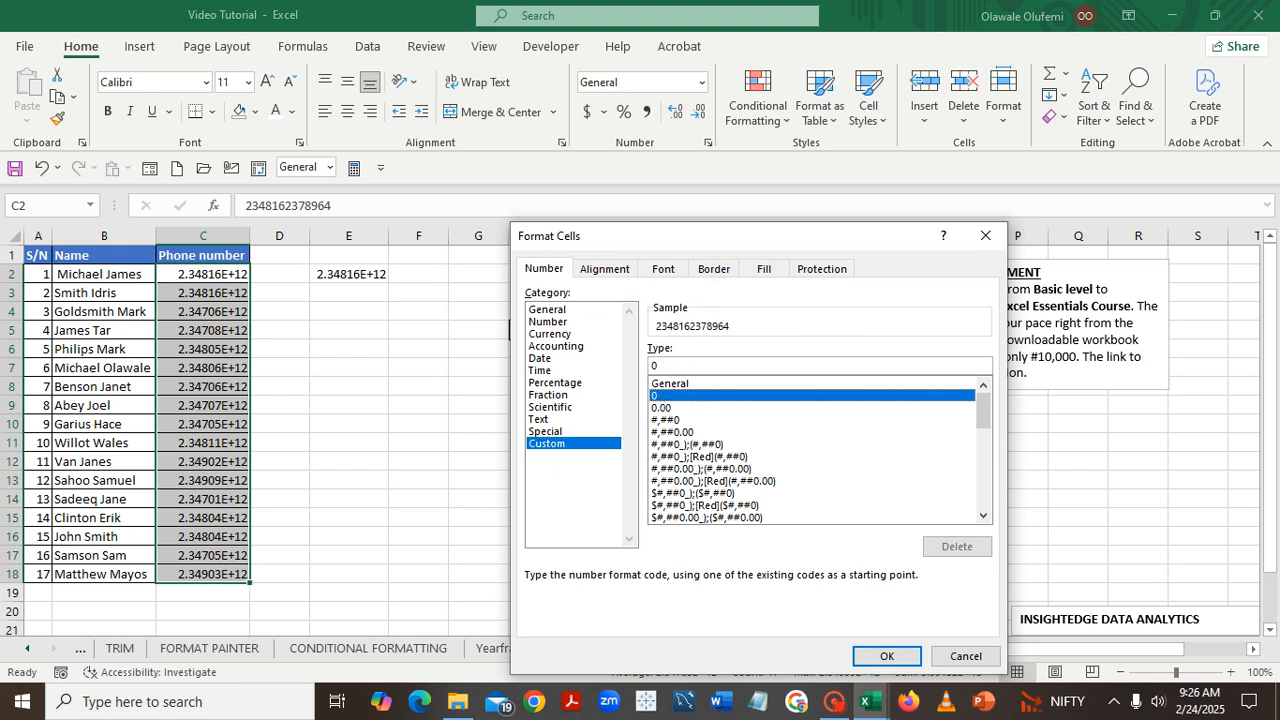
{"action": "left_click", "coordinate": [660, 366]}
{"action": "key", "text": "BackSpace"}
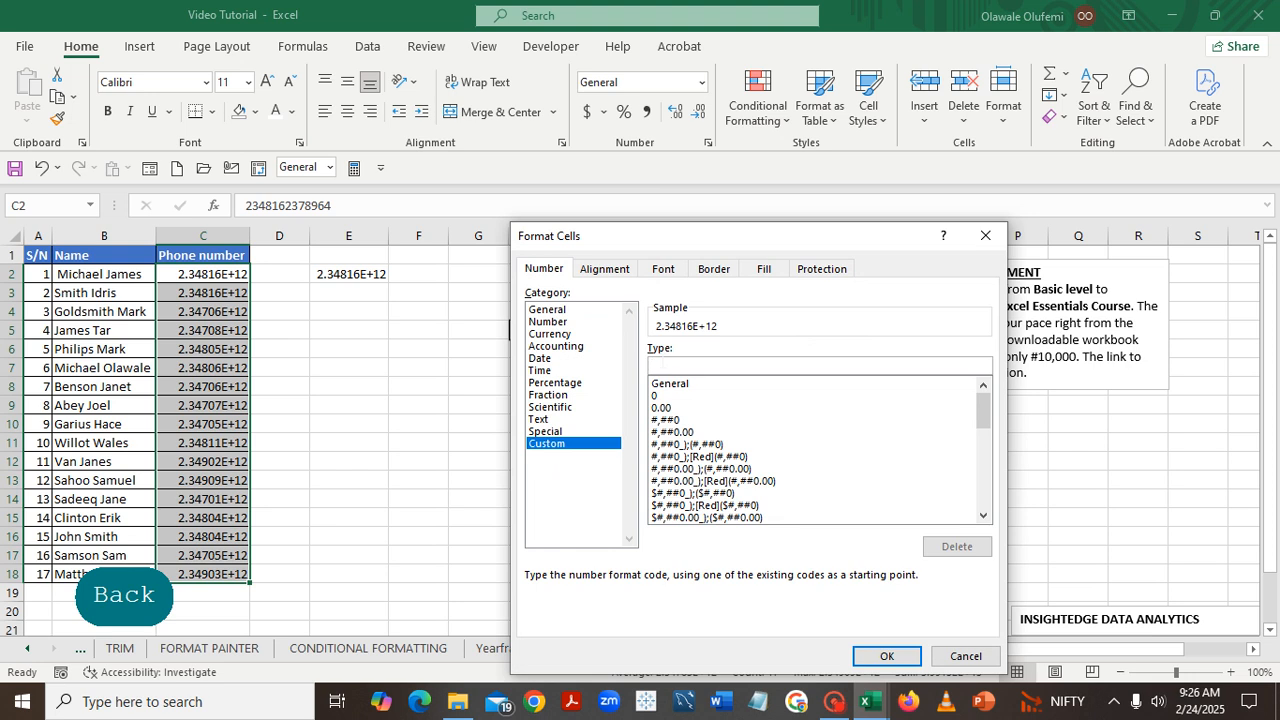
{"action": "type", "text": "+"}
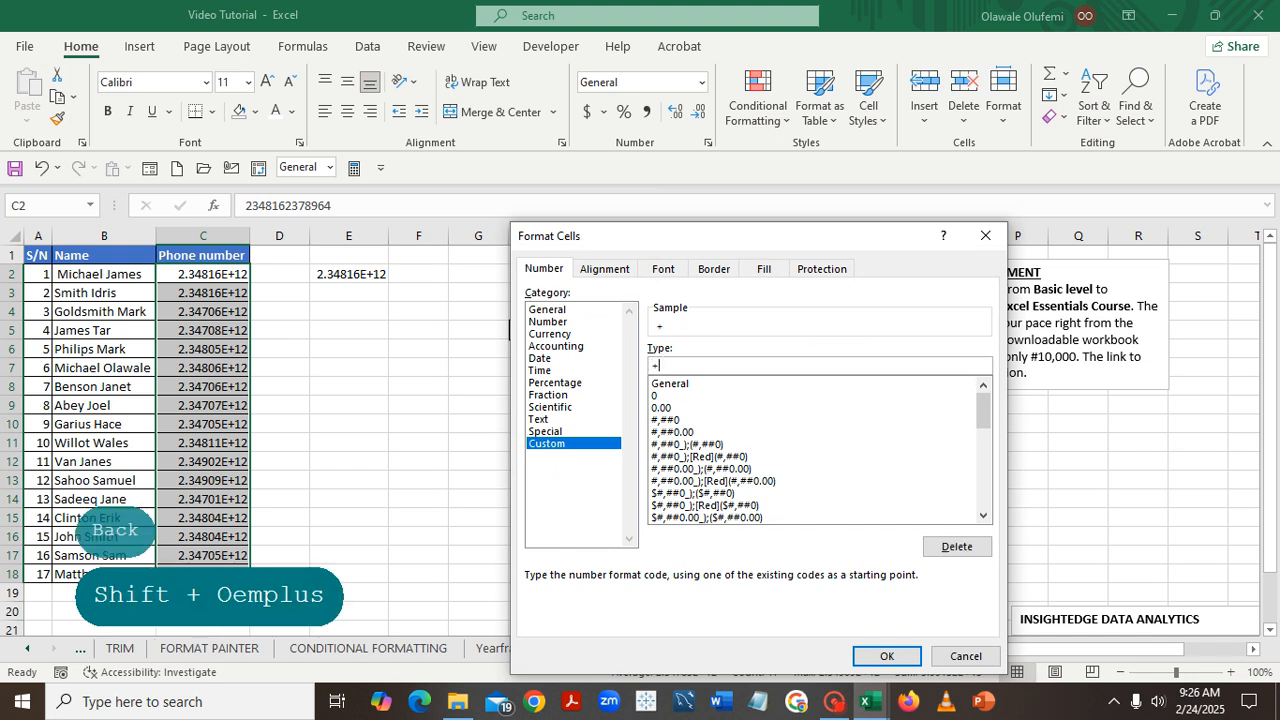
{"action": "type", "text": "000"}
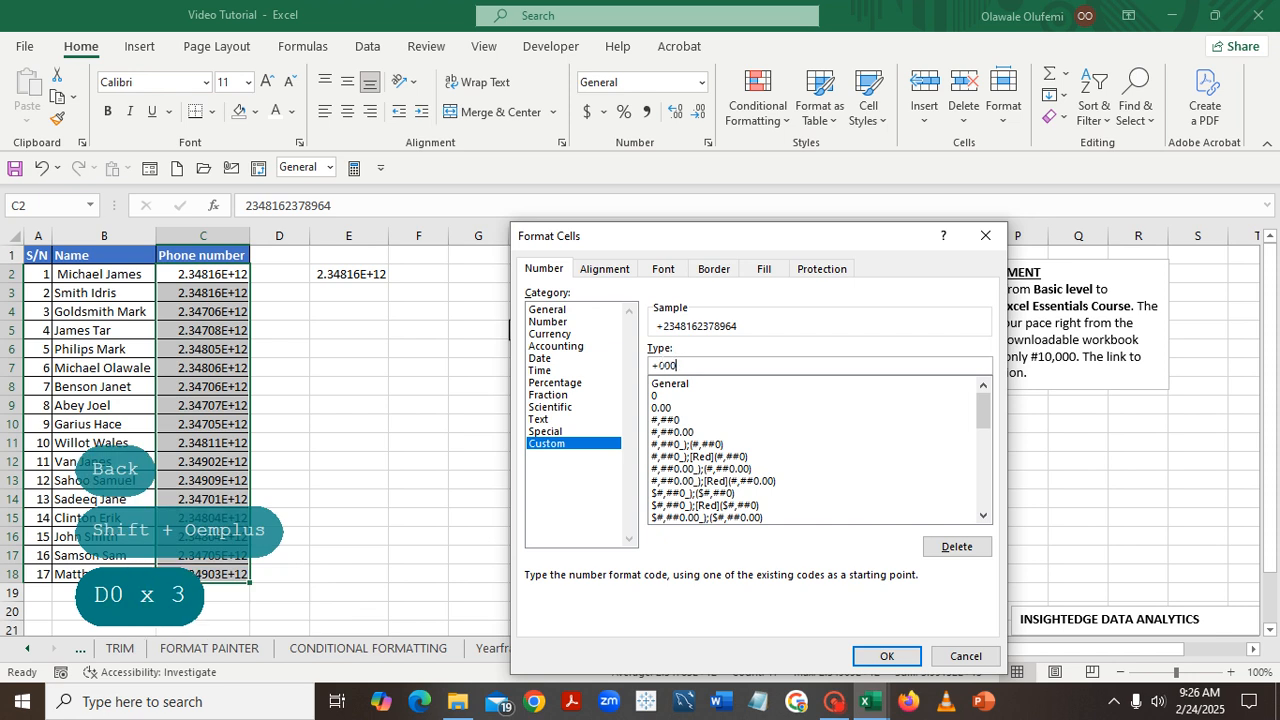
{"action": "type", "text": "00000000"}
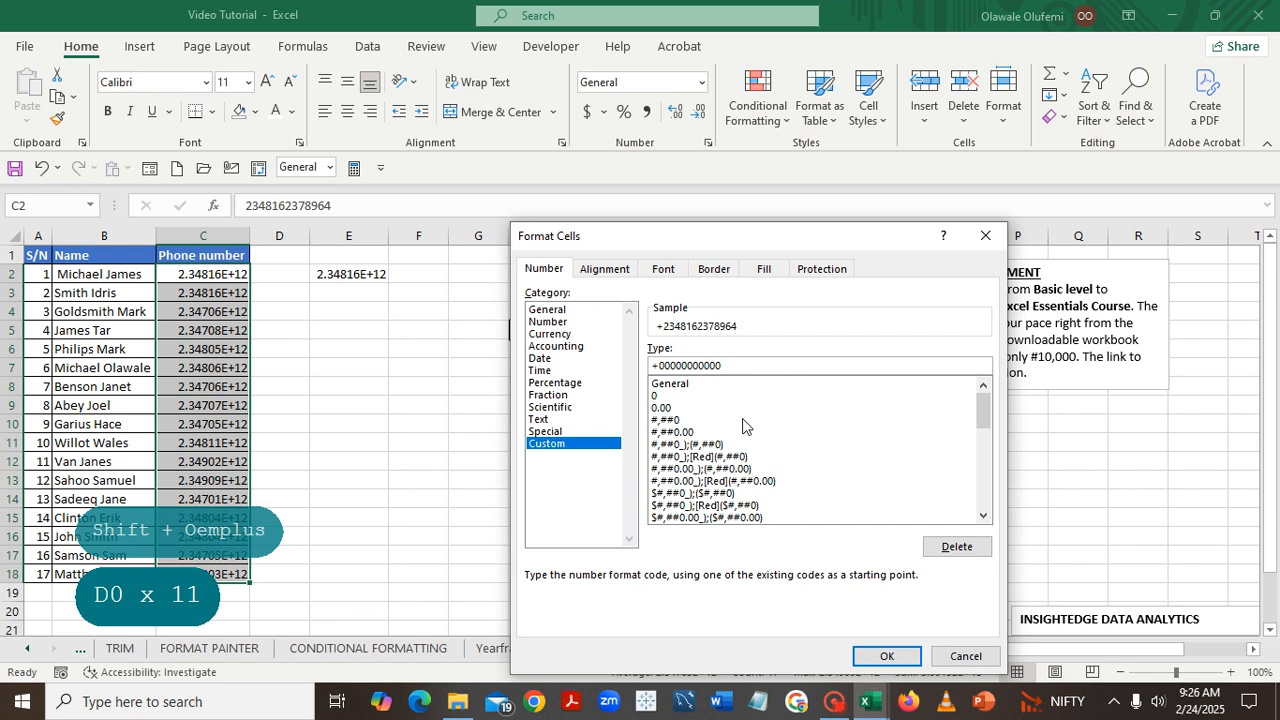
{"action": "left_click", "coordinate": [887, 656]}
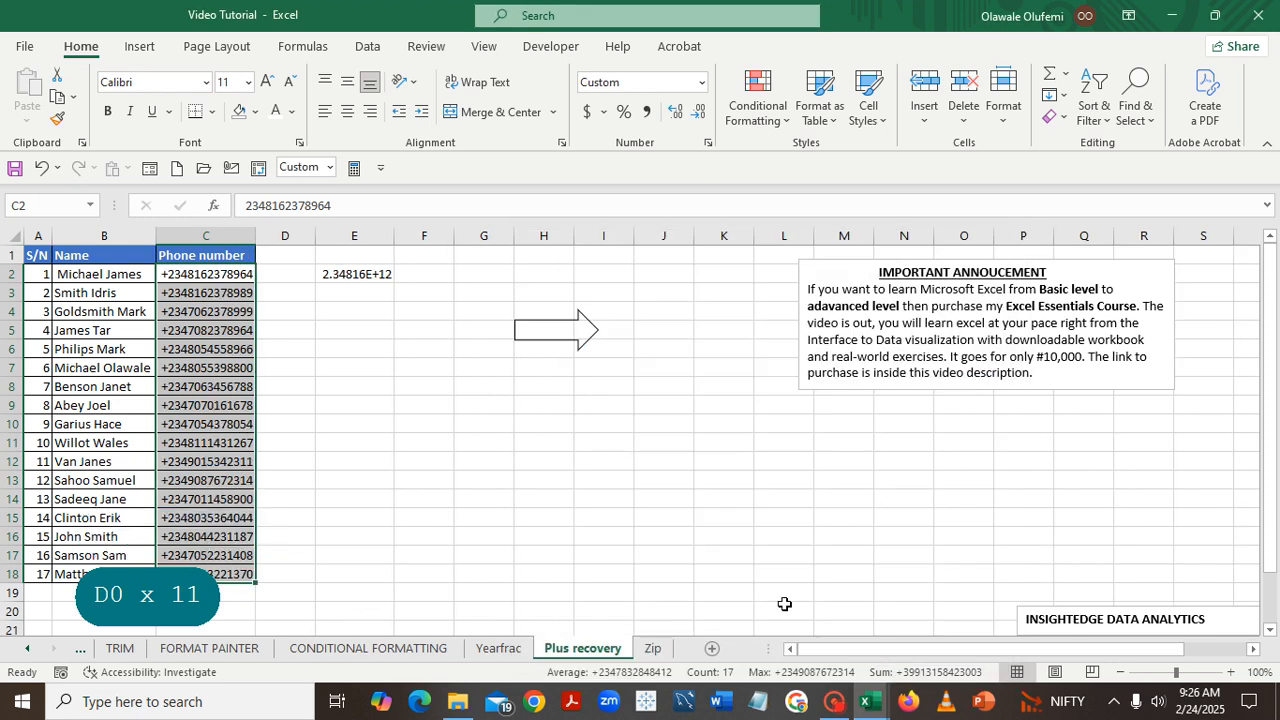
{"action": "left_click", "coordinate": [663, 549]}
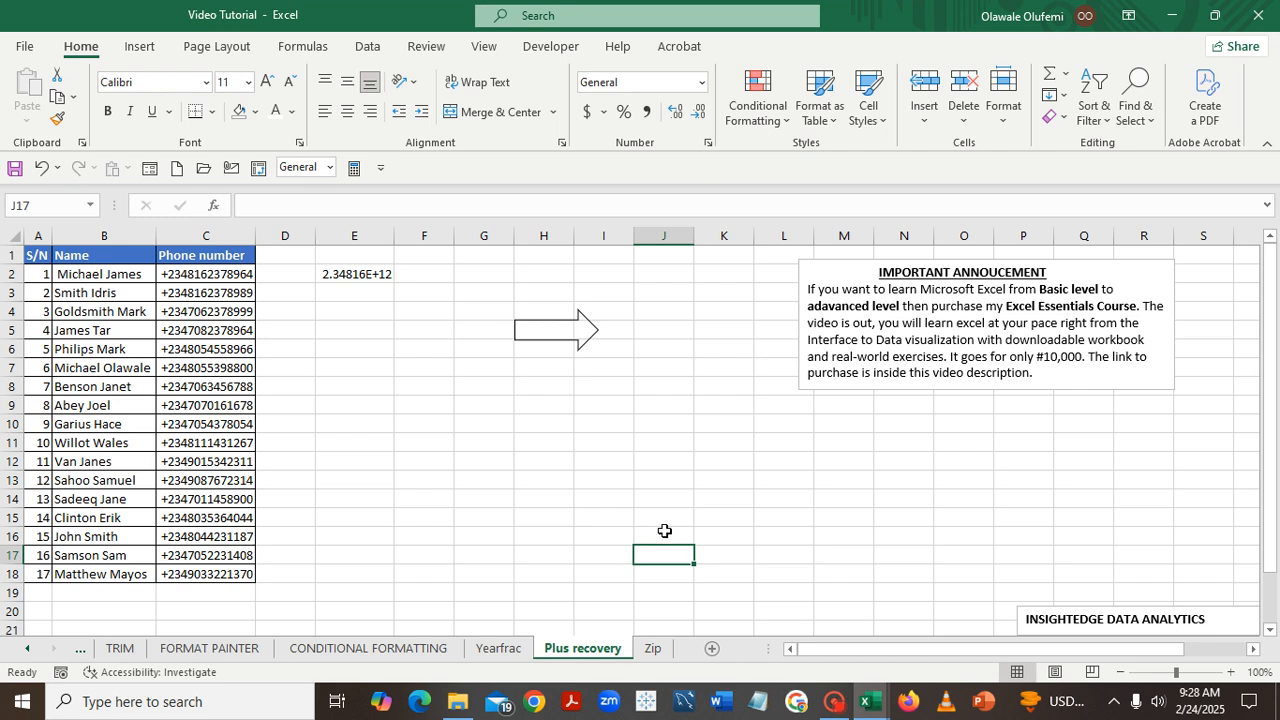
On the Zip sheet, enter the formula ="(212) " &B2 in cell C2 of the Result column
{"action": "left_click", "coordinate": [652, 650]}
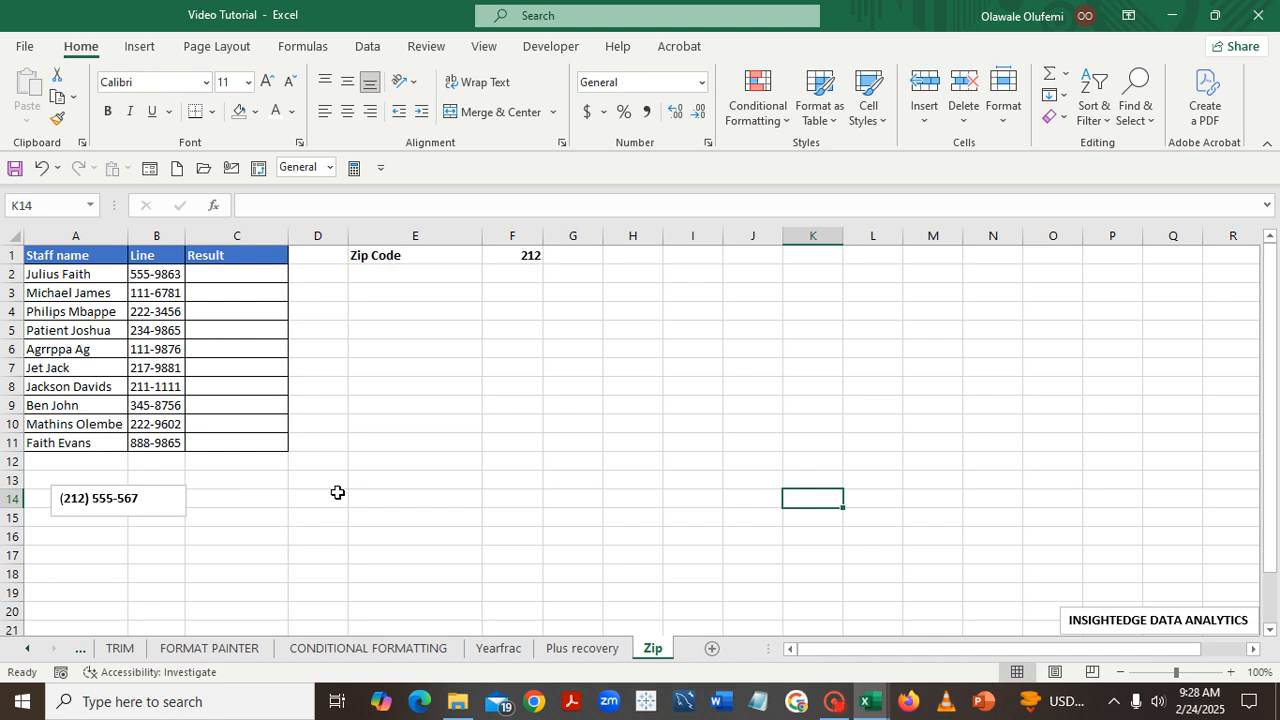
{"action": "left_click", "coordinate": [208, 273]}
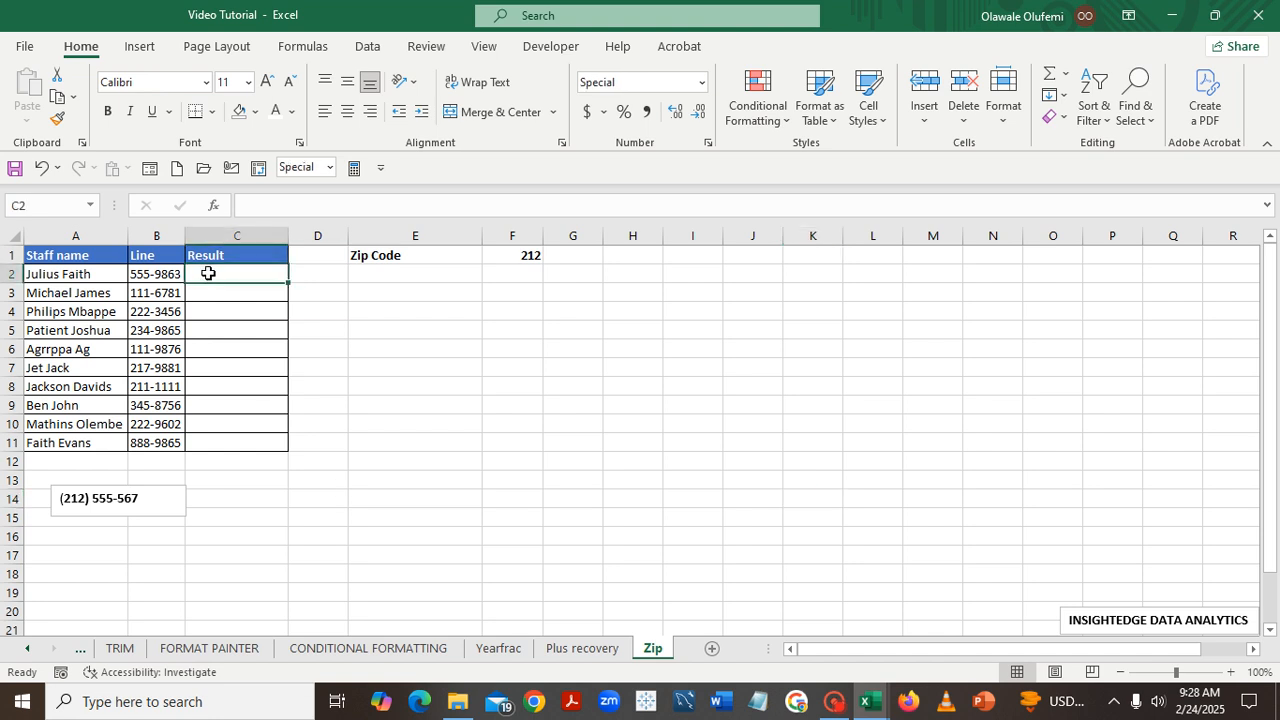
{"action": "type", "text": "="}
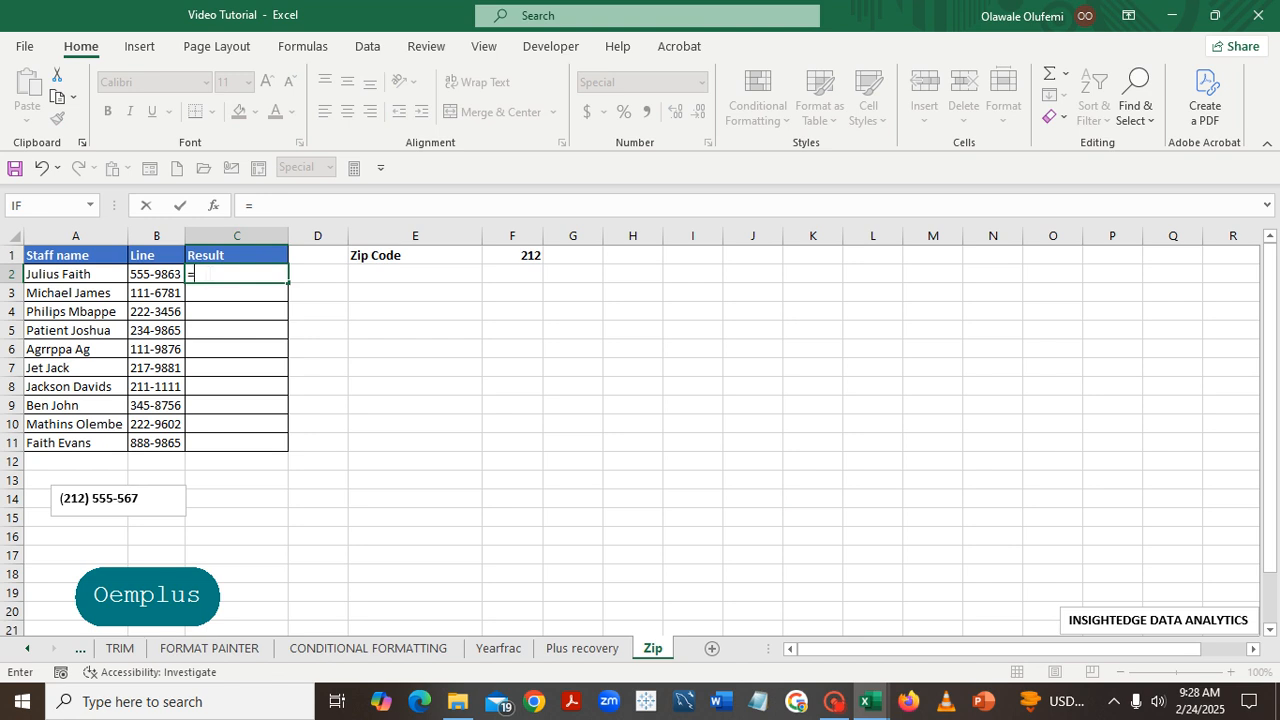
{"action": "type", "text": "\""}
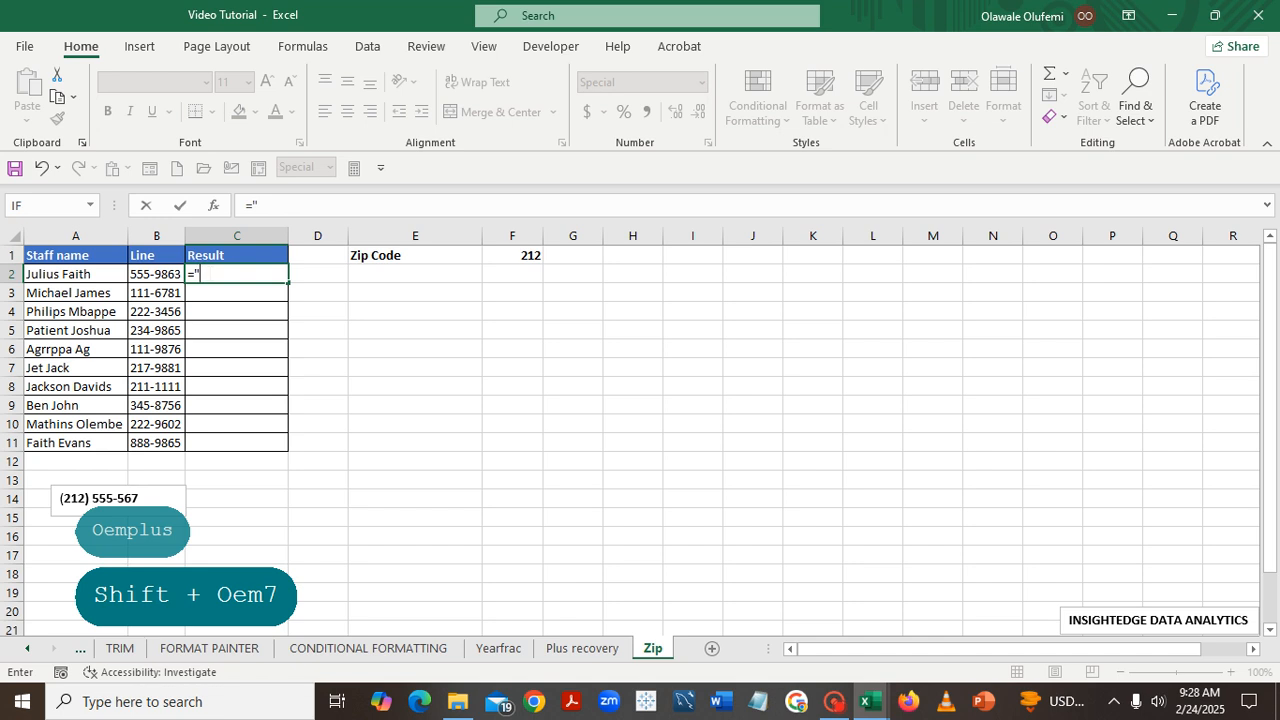
{"action": "type", "text": "("}
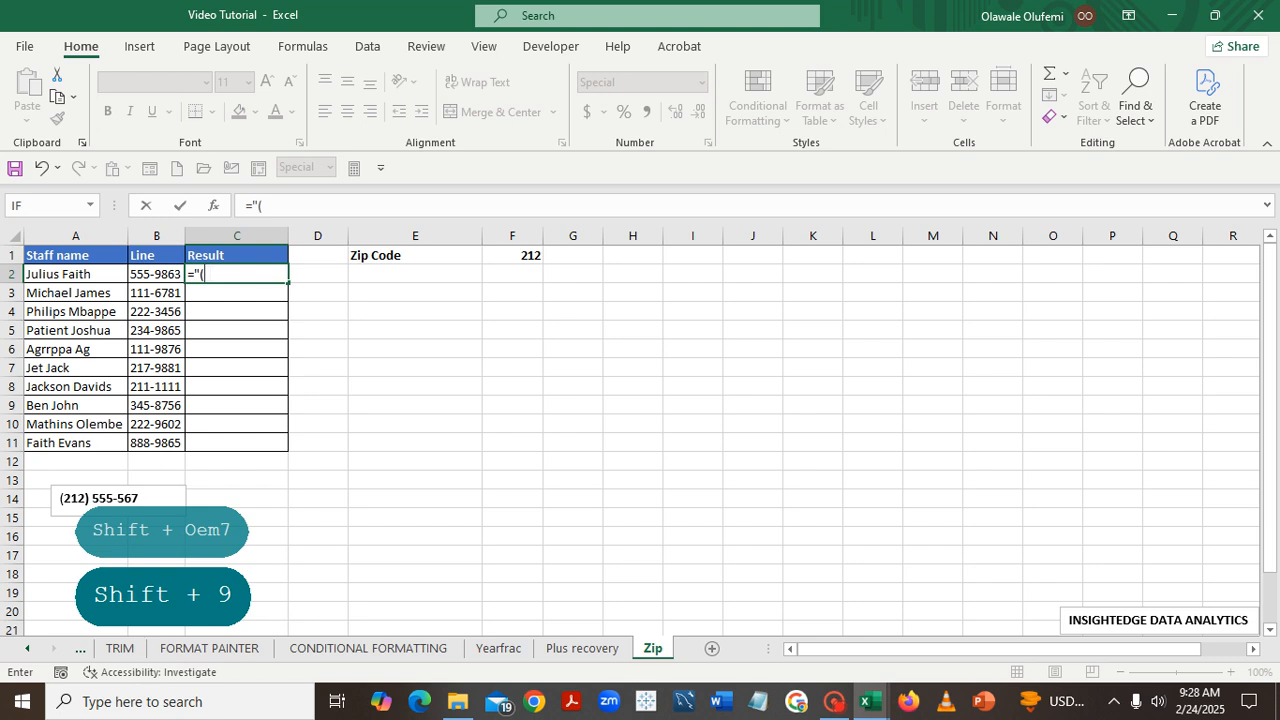
{"action": "type", "text": "2"}
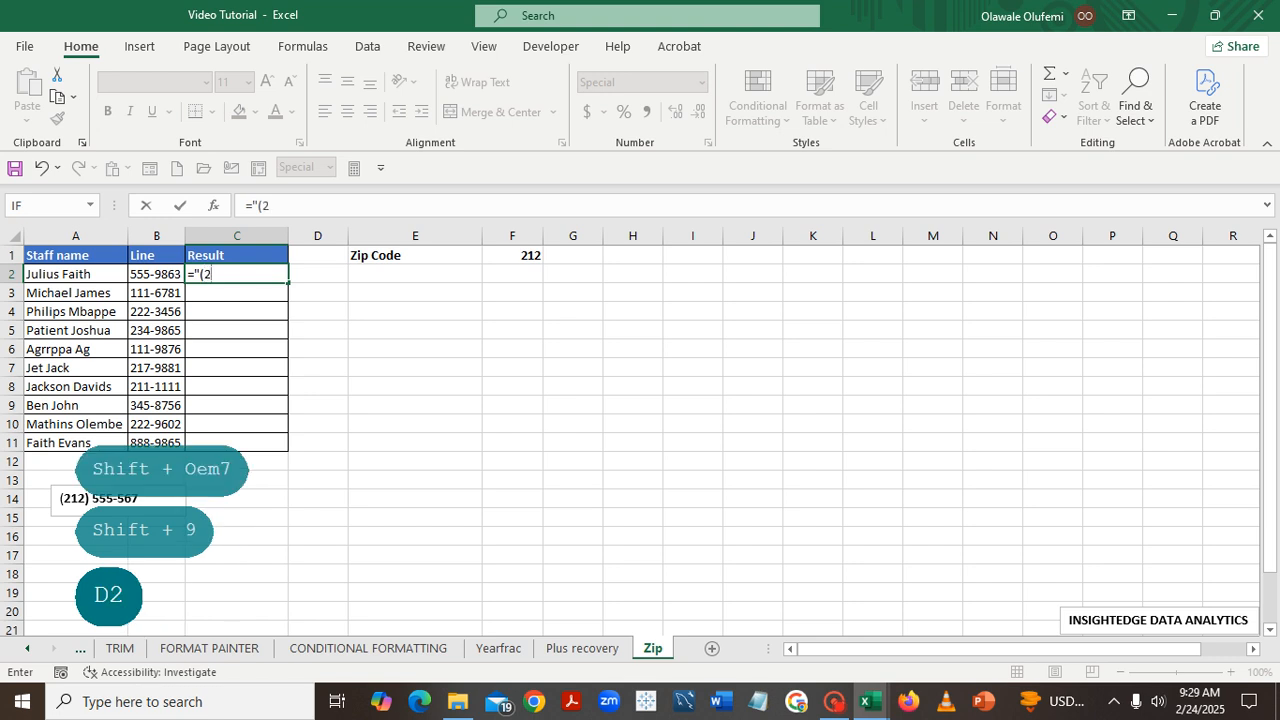
{"action": "type", "text": "12"}
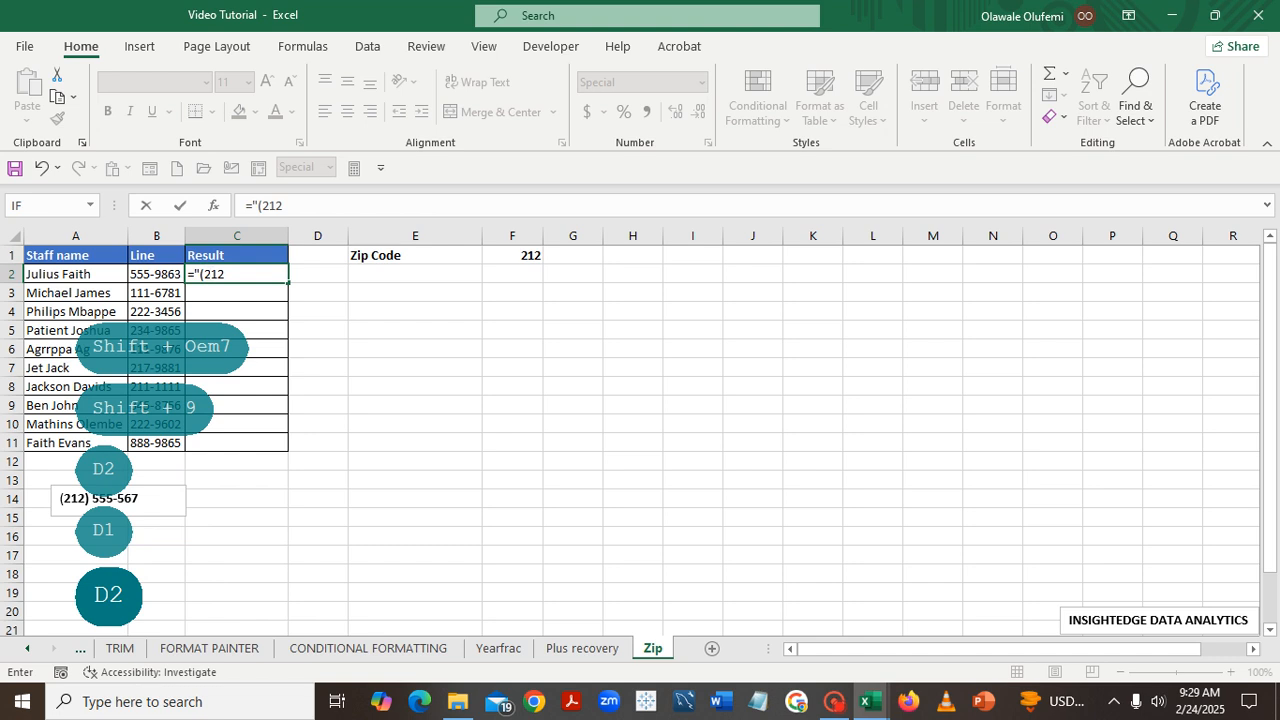
{"action": "type", "text": ")"}
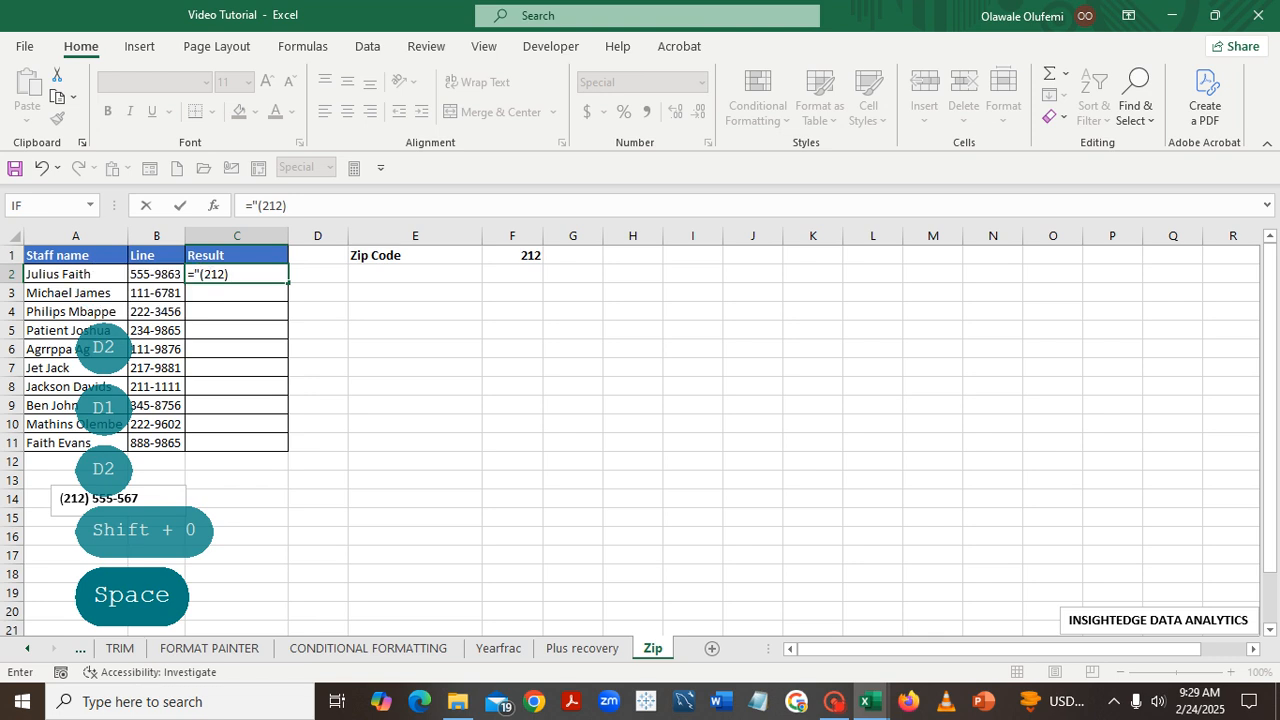
{"action": "type", "text": " \""}
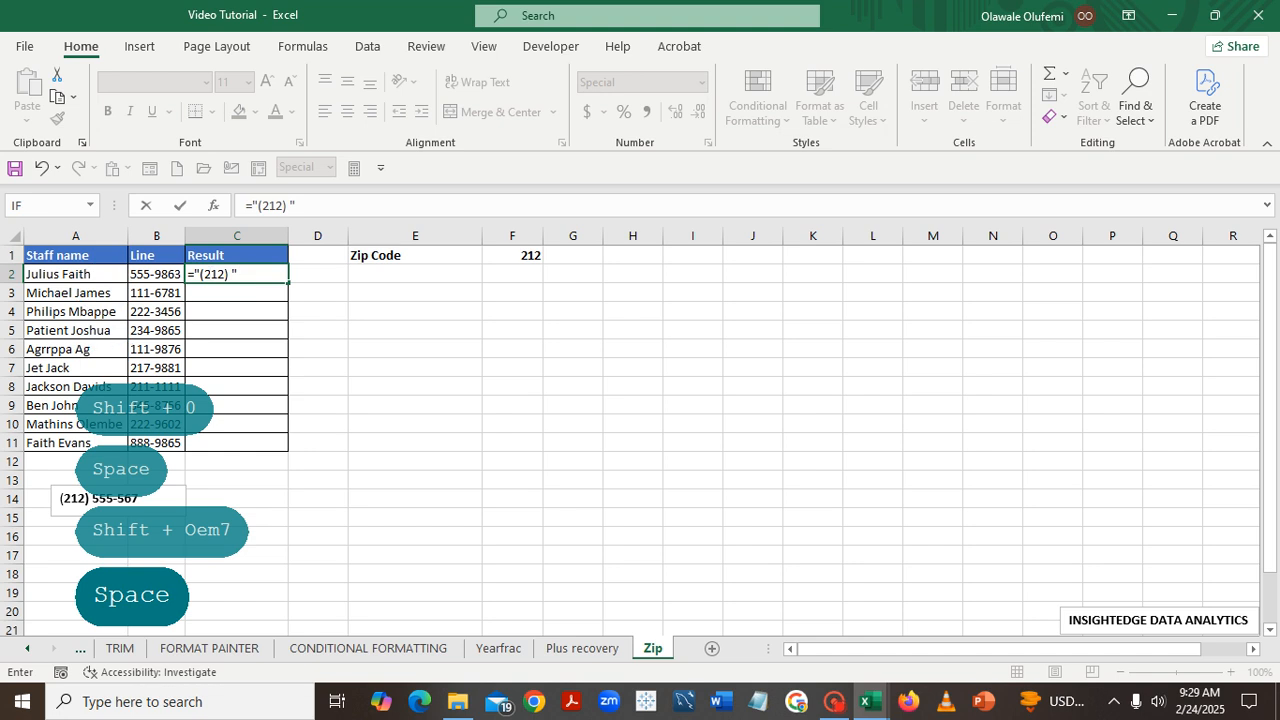
{"action": "type", "text": " &"}
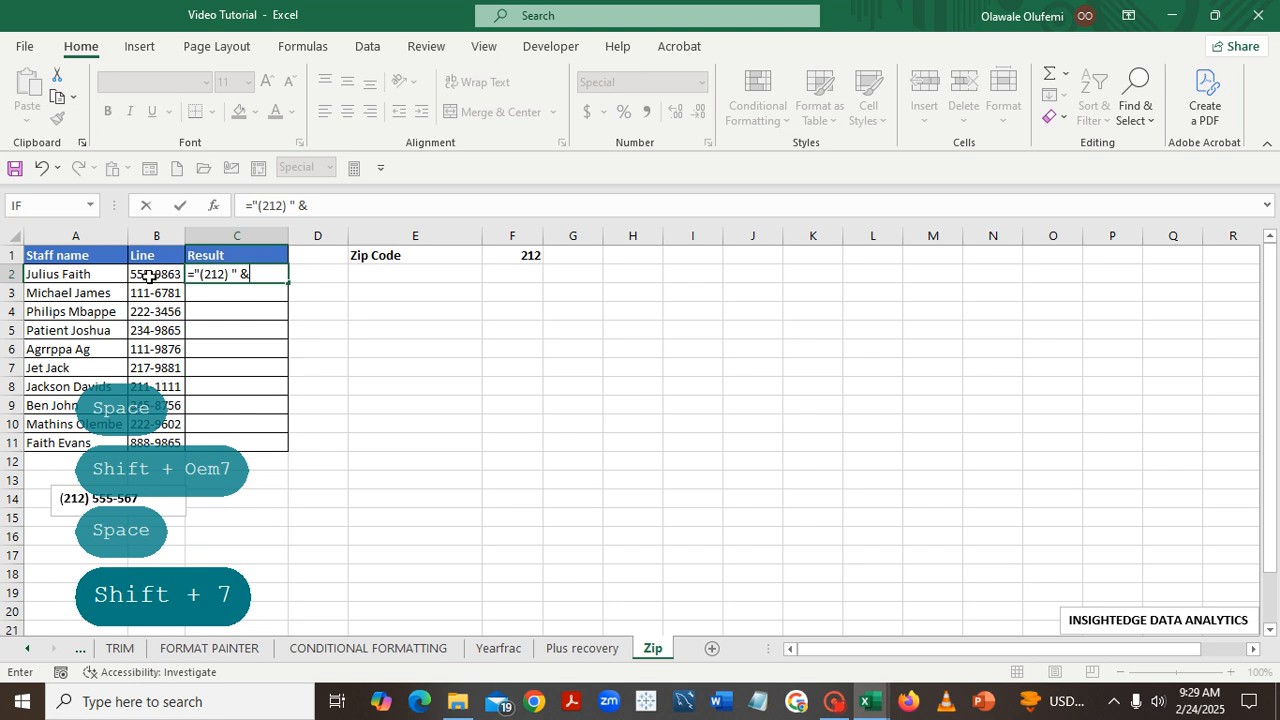
{"action": "left_click", "coordinate": [148, 276]}
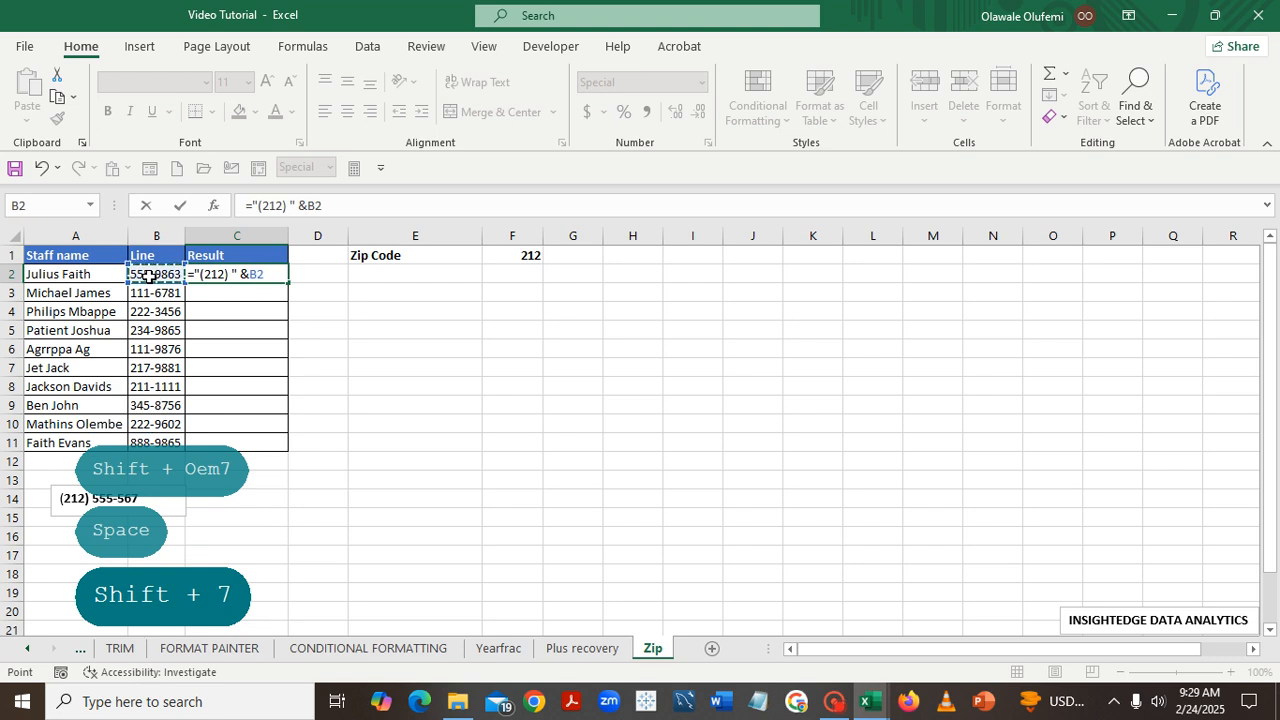
{"action": "key", "text": "Return"}
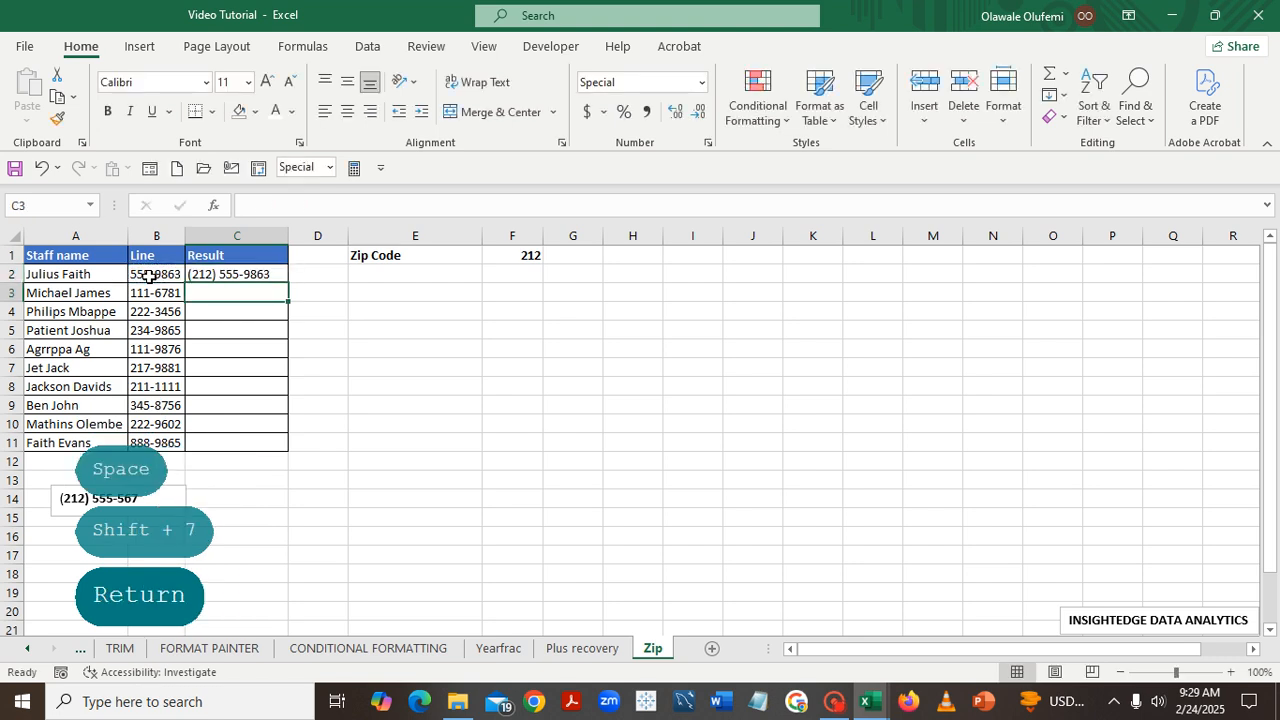
Fill the Result formula from C2 down to C11 and check the formula in C2
{"action": "left_click", "coordinate": [255, 274]}
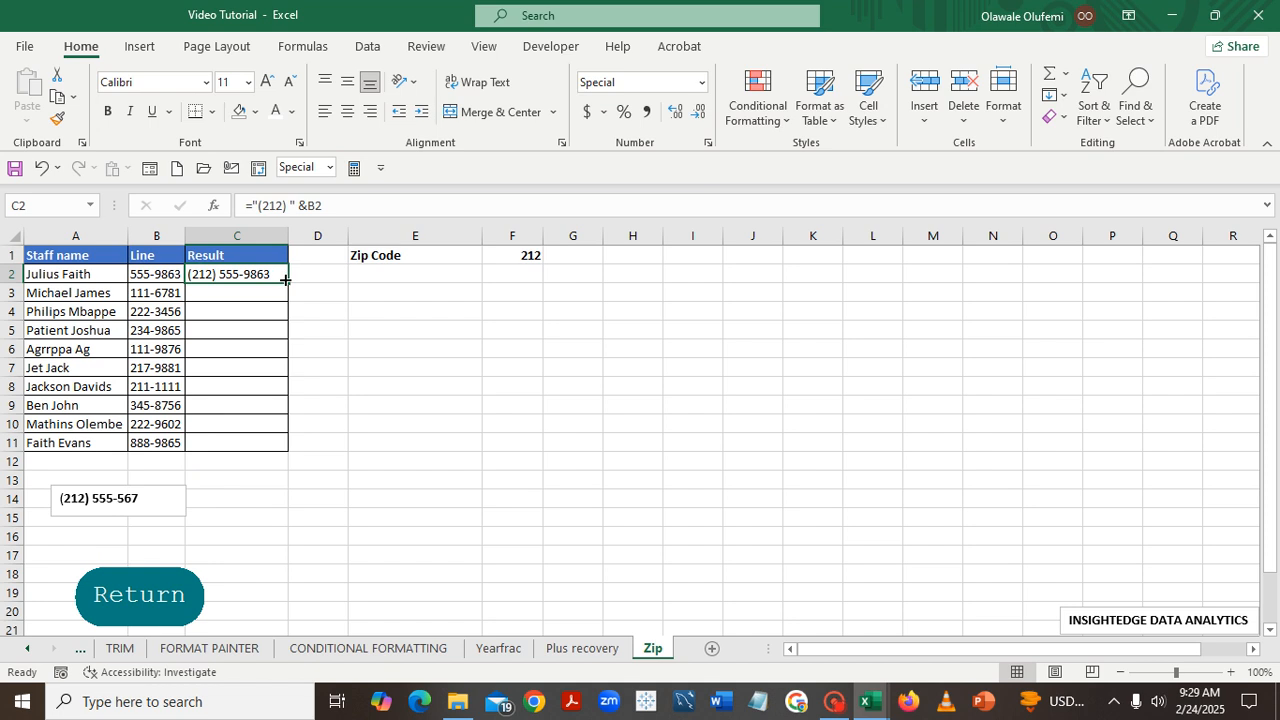
{"action": "double_click", "coordinate": [288, 283]}
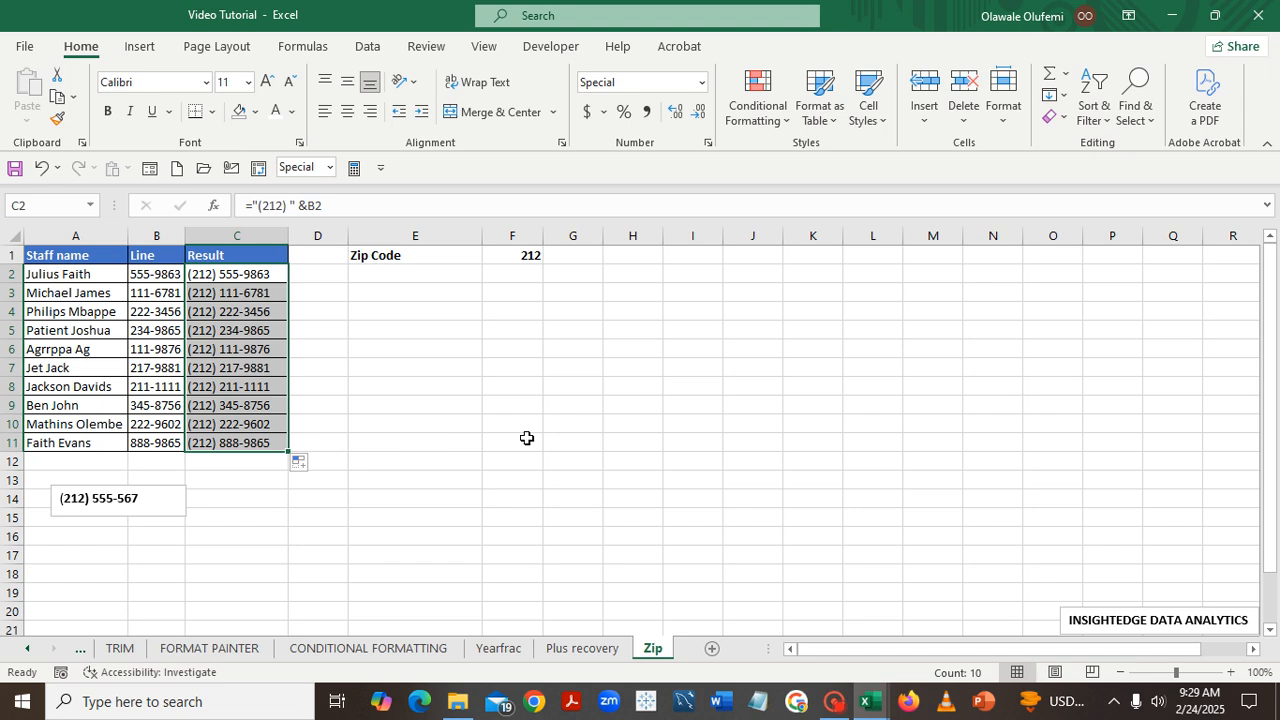
{"action": "left_click", "coordinate": [564, 476]}
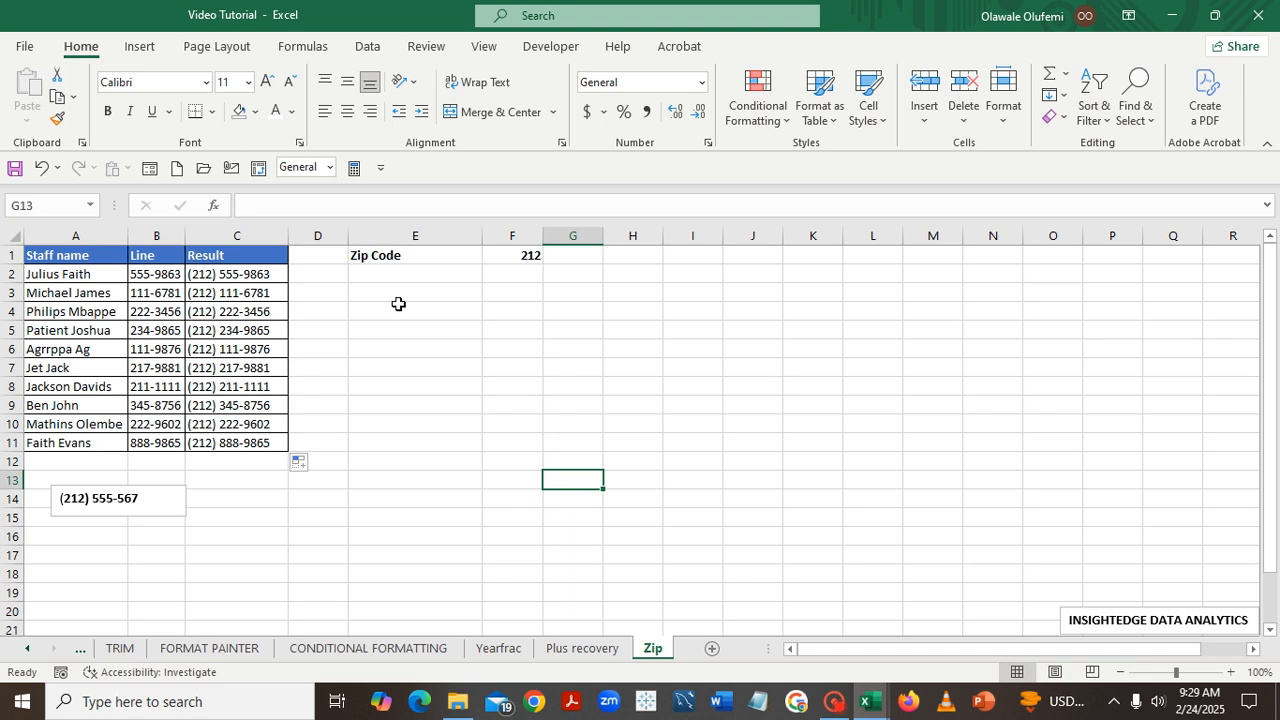
{"action": "left_click", "coordinate": [229, 275]}
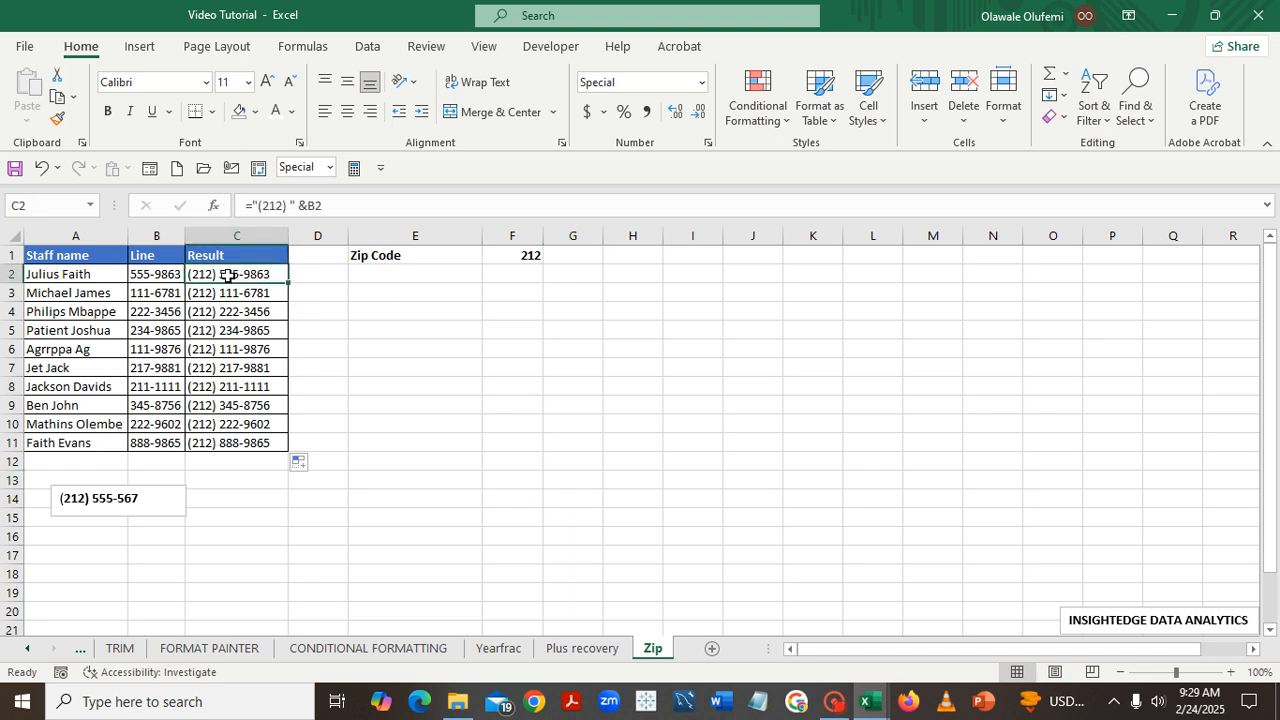